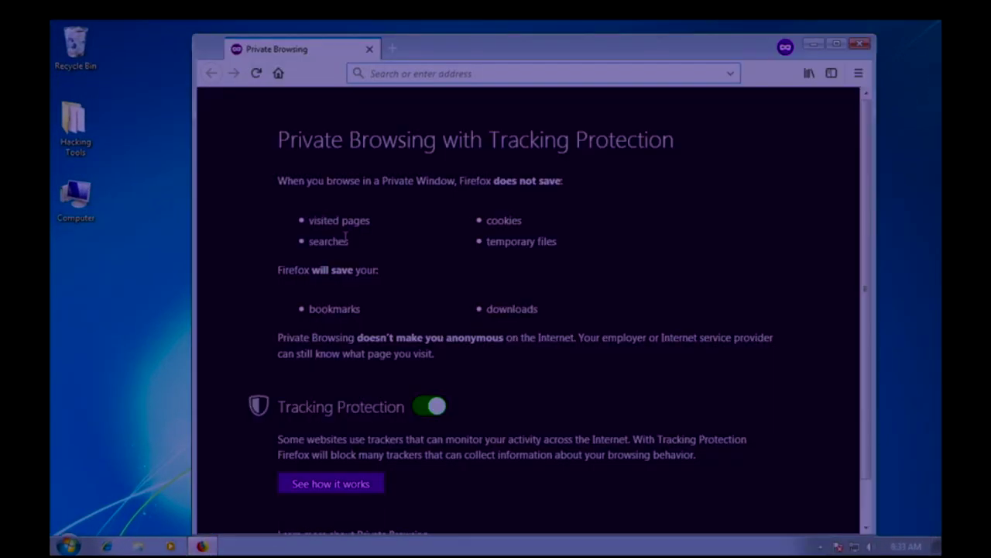
Load torproject.org in the private browsing window and maximize the window
{"action": "type", "text": "tor"}
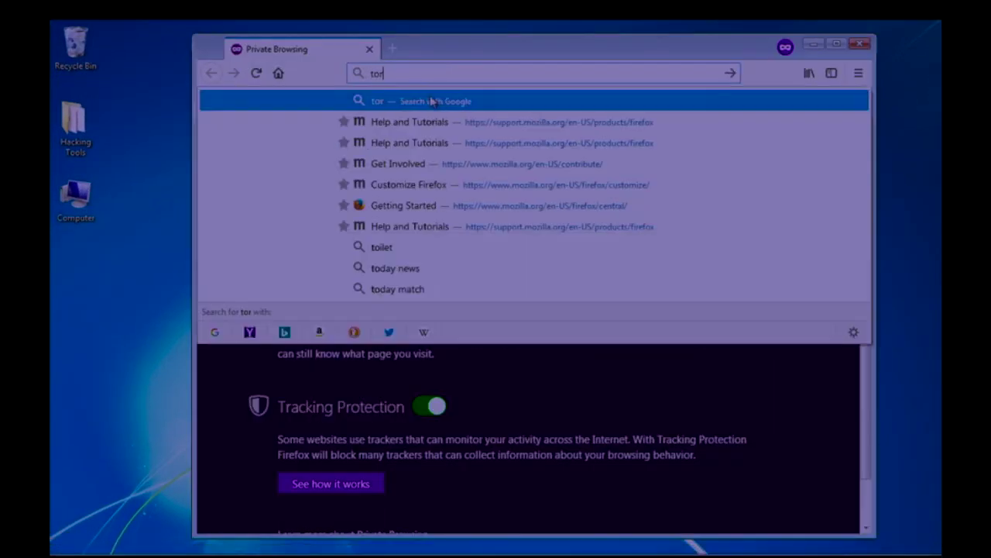
{"action": "type", "text": "proj"}
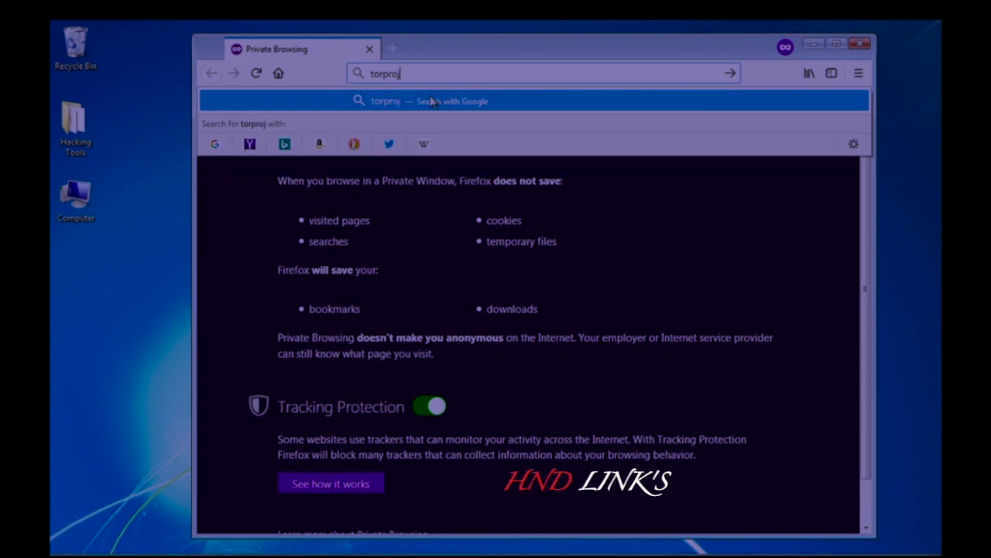
{"action": "type", "text": "ect.org"}
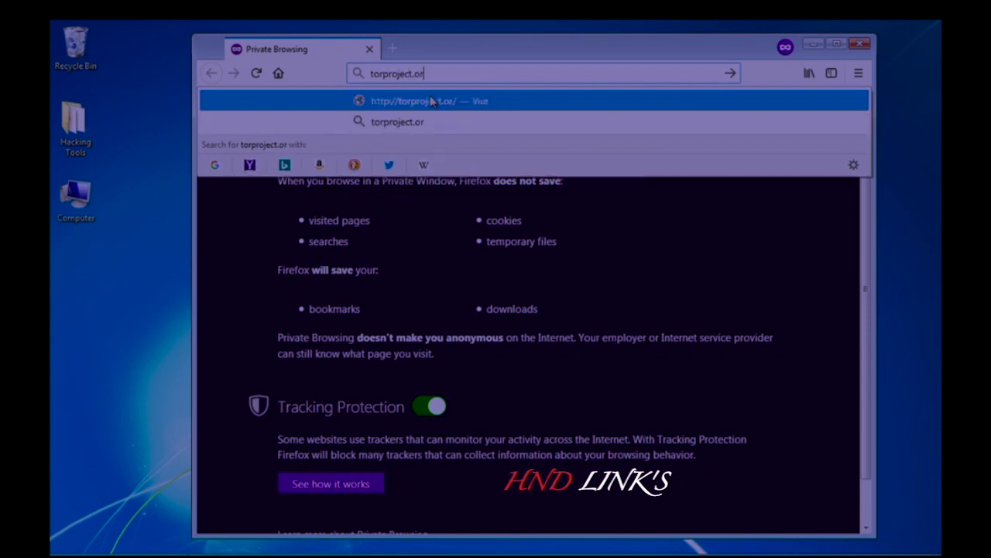
{"action": "key", "text": "Return"}
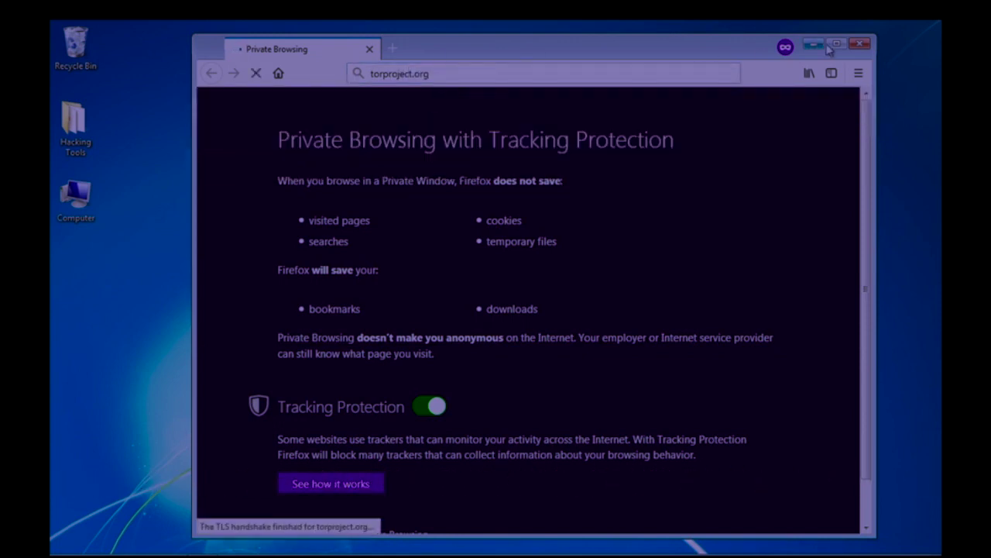
{"action": "left_click", "coordinate": [838, 45]}
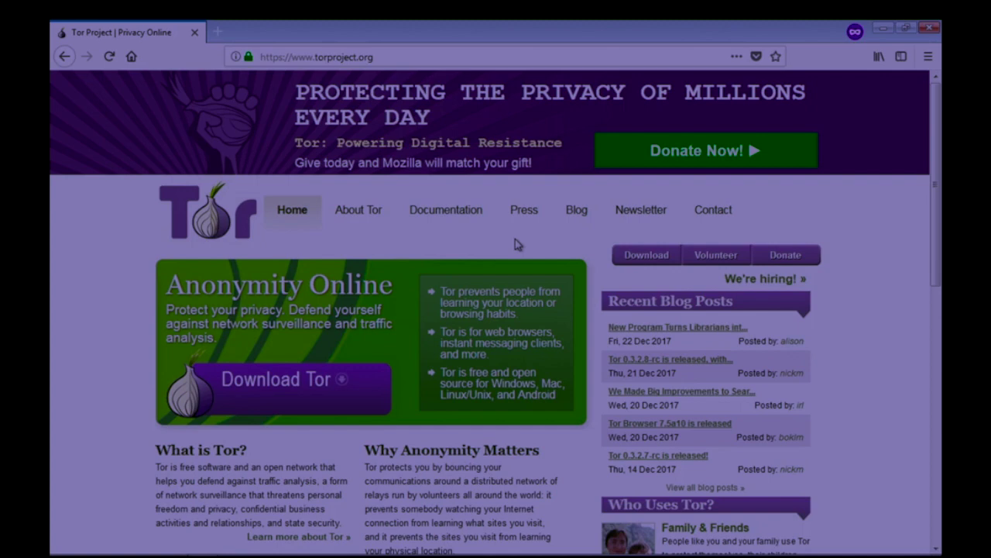
Open the Tor download page and save the English Windows installer torbrowser-install-7.0.11_en-US.exe
{"action": "scroll", "coordinate": [515, 238], "scroll_direction": "down", "scroll_amount": 5}
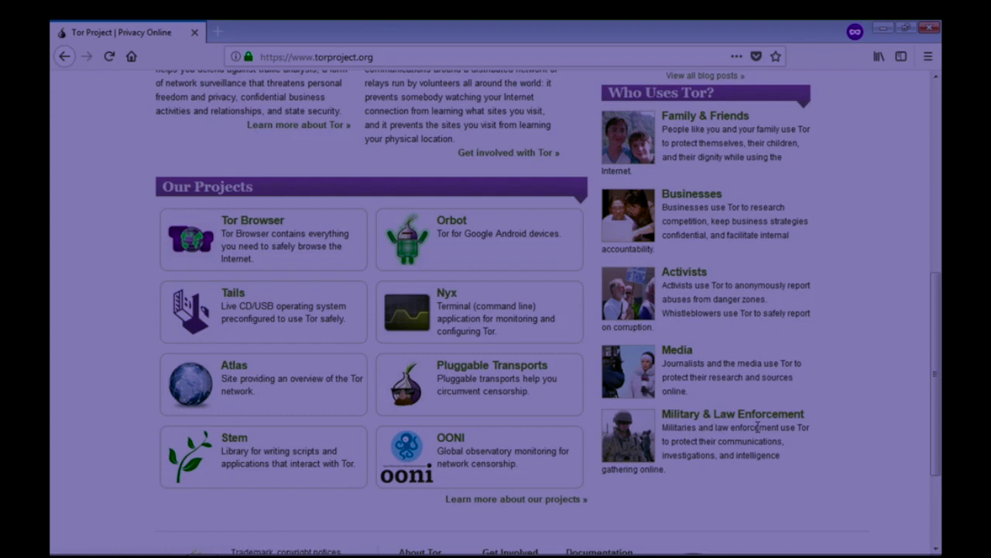
{"action": "left_click", "coordinate": [933, 131]}
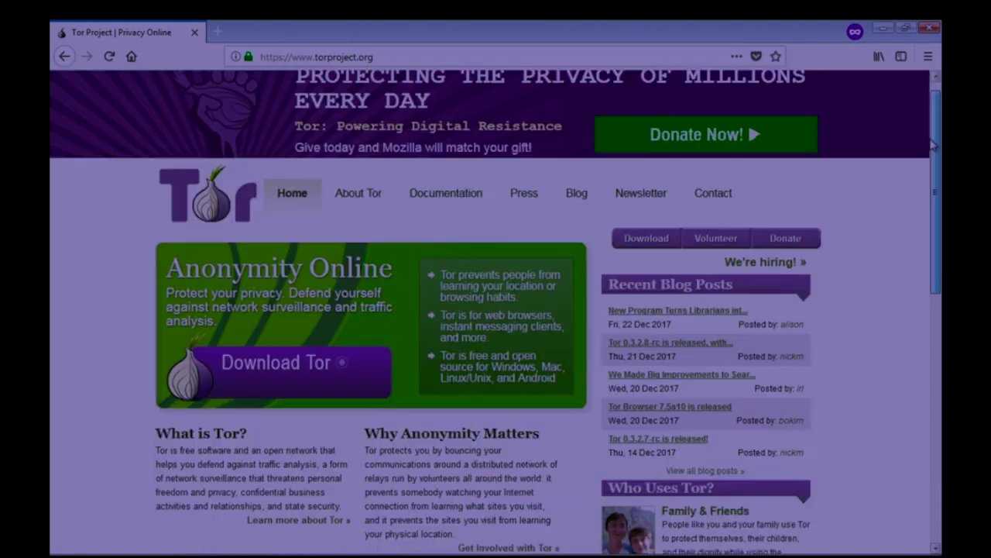
{"action": "left_click", "coordinate": [643, 255]}
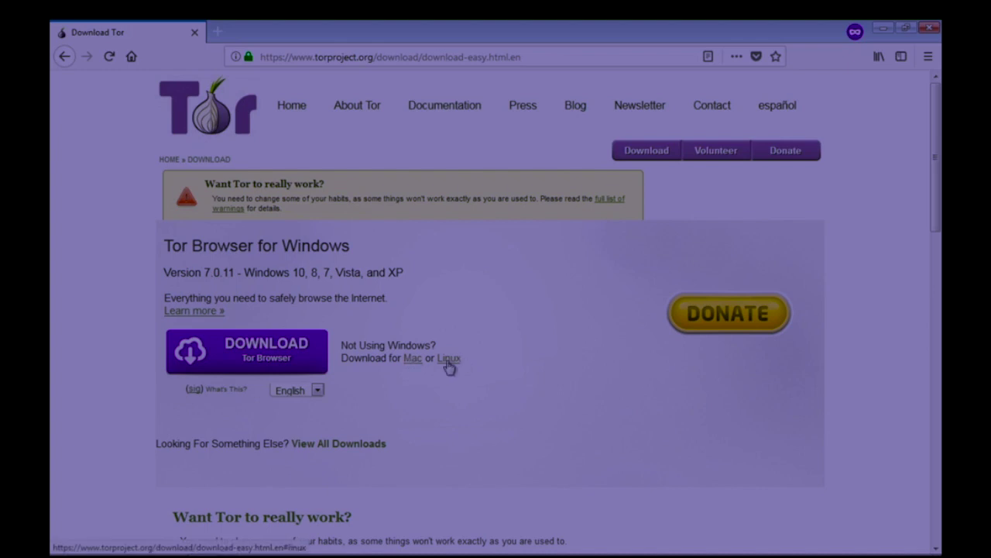
{"action": "left_click", "coordinate": [299, 359]}
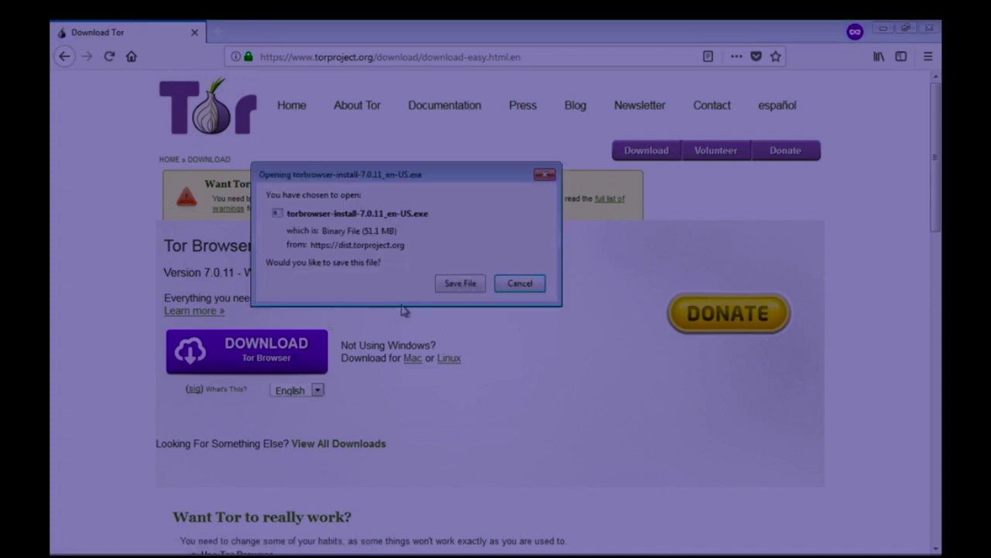
{"action": "left_click", "coordinate": [459, 286]}
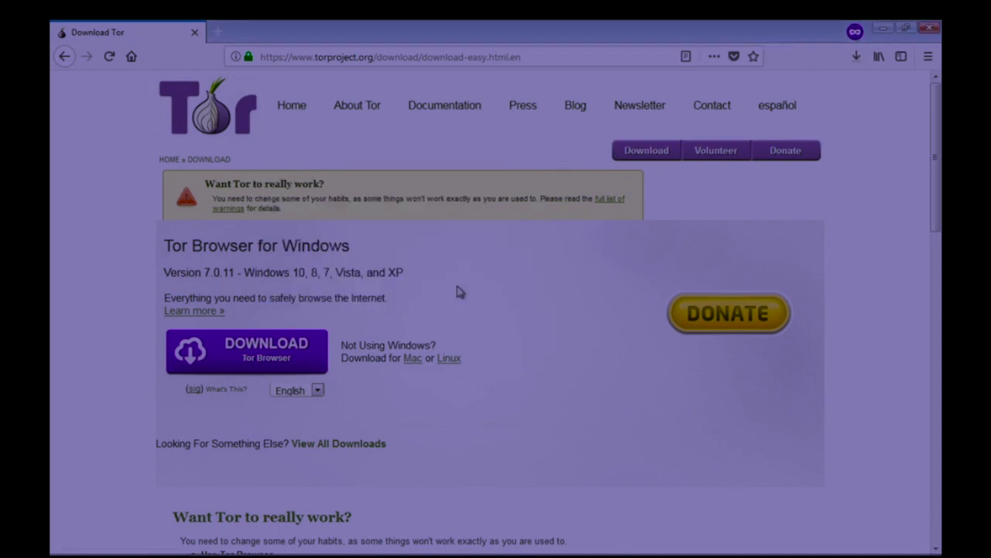
Skim the "Want Tor to really work?" advice on the download page through to its end
{"action": "scroll", "coordinate": [459, 292], "scroll_direction": "down", "scroll_amount": 2}
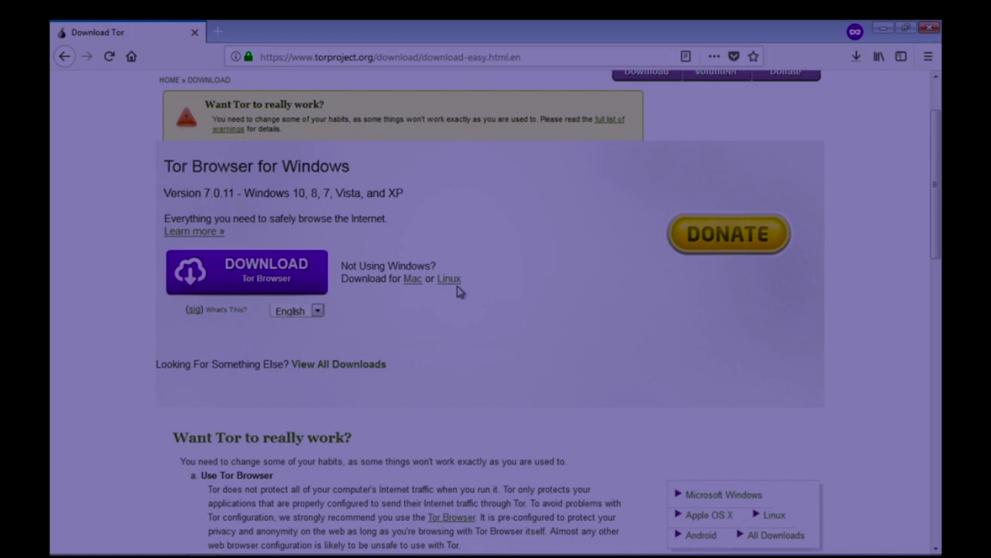
{"action": "scroll", "coordinate": [457, 290], "scroll_direction": "down", "scroll_amount": 5}
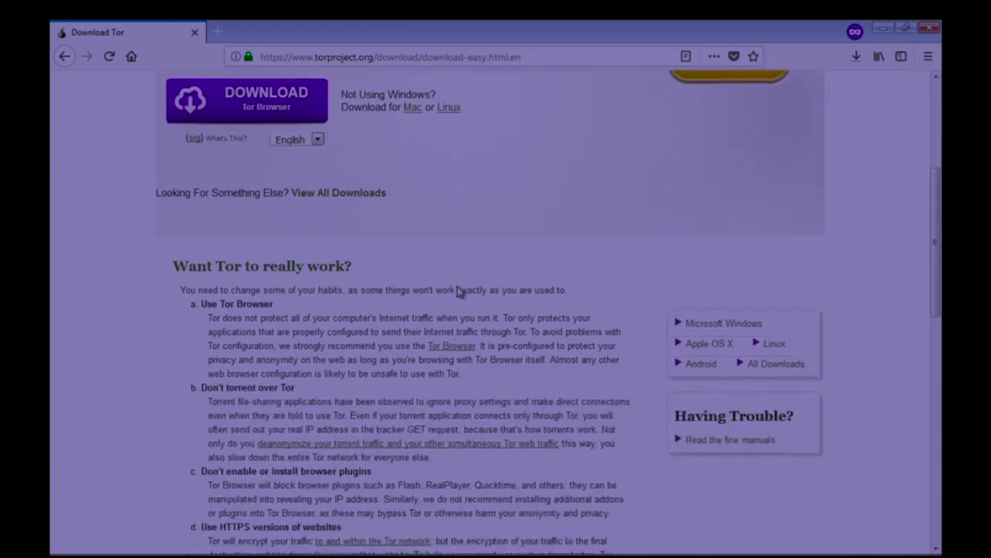
{"action": "scroll", "coordinate": [457, 290], "scroll_direction": "down", "scroll_amount": 4}
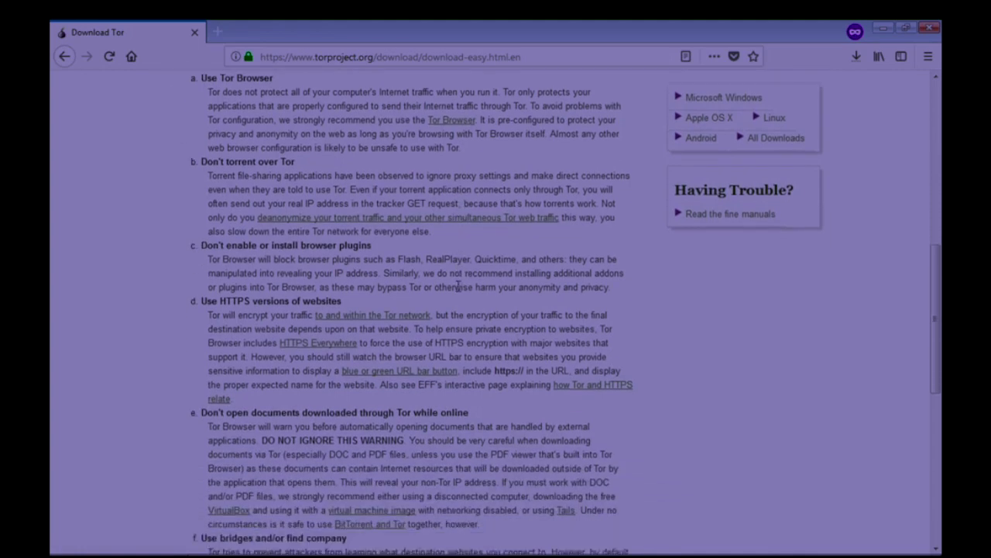
{"action": "scroll", "coordinate": [458, 286], "scroll_direction": "down", "scroll_amount": 9}
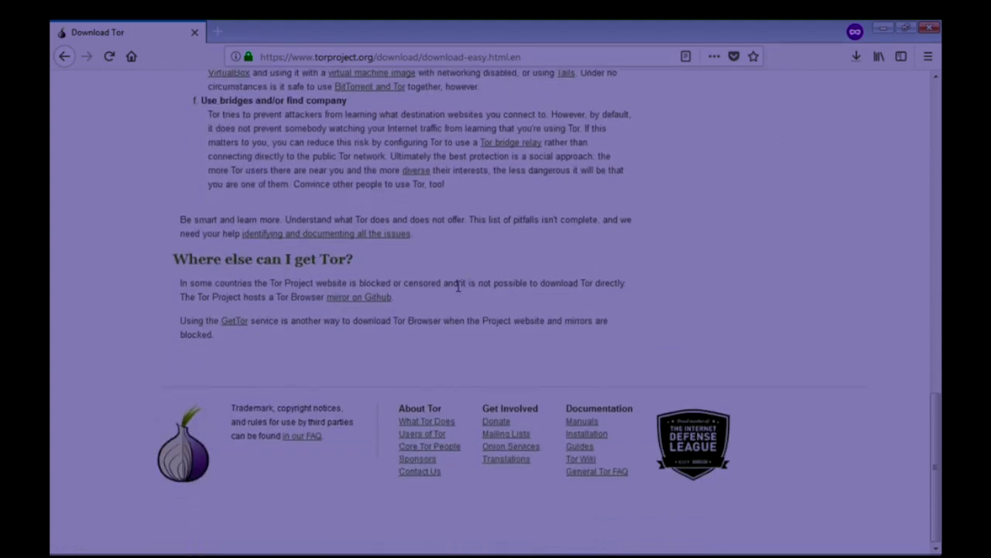
{"action": "key", "text": "Home"}
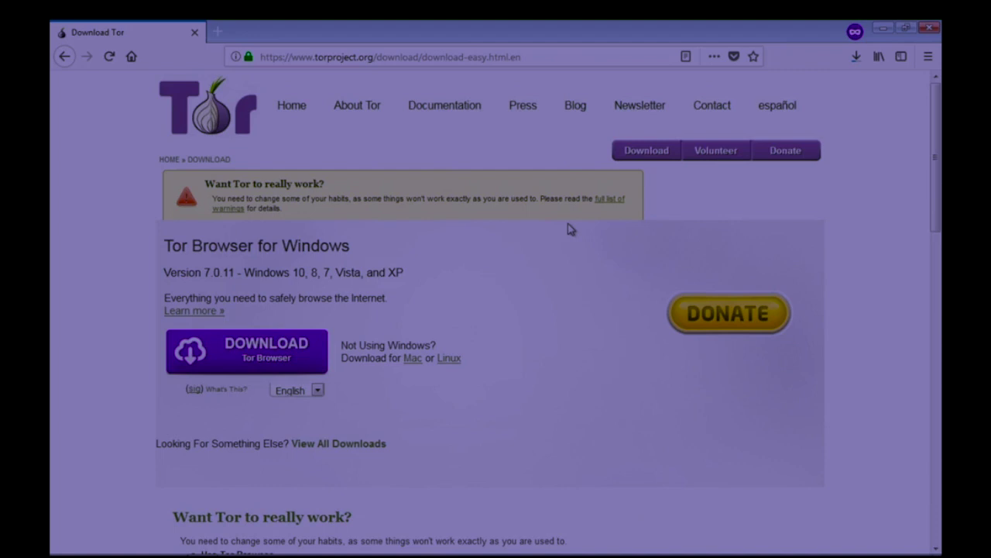
Open the Tor blog, skim its recent posts, and return to the download page
{"action": "left_click", "coordinate": [575, 106]}
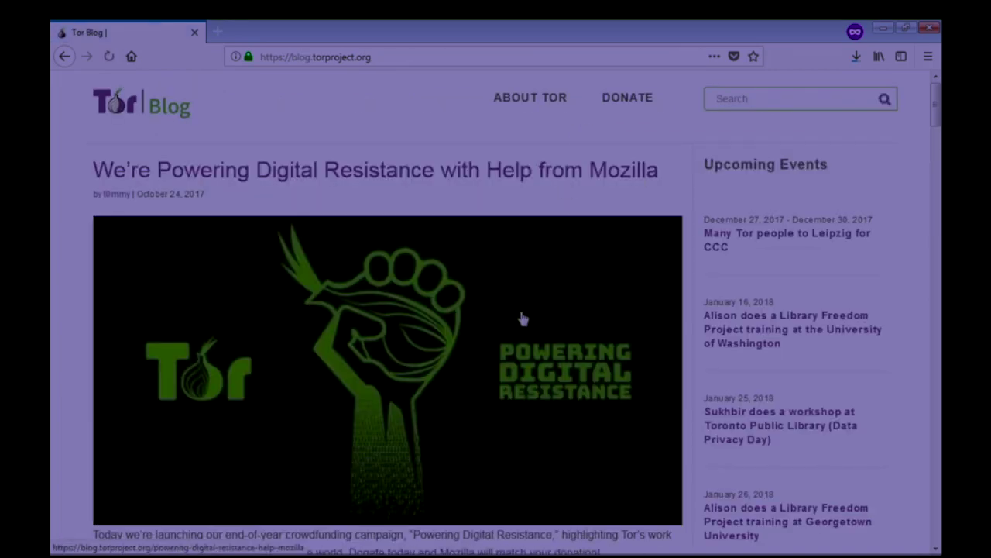
{"action": "scroll", "coordinate": [522, 317], "scroll_direction": "down", "scroll_amount": 15}
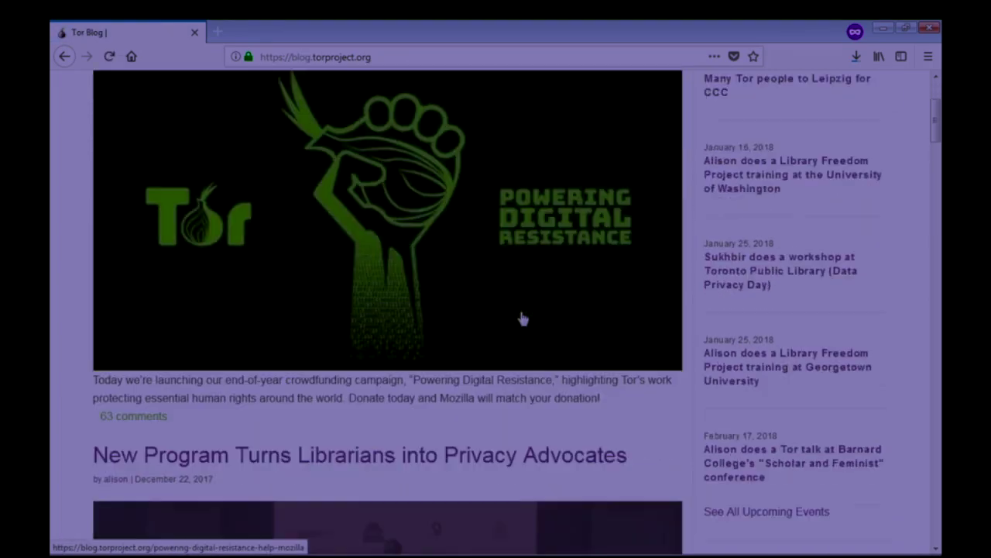
{"action": "scroll", "coordinate": [521, 312], "scroll_direction": "down", "scroll_amount": 10}
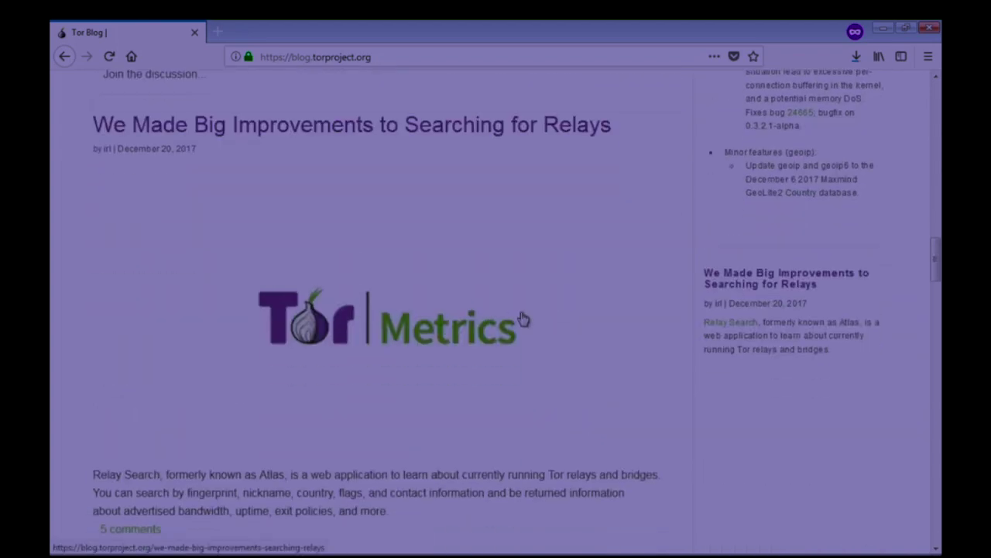
{"action": "scroll", "coordinate": [521, 314], "scroll_direction": "down", "scroll_amount": 8}
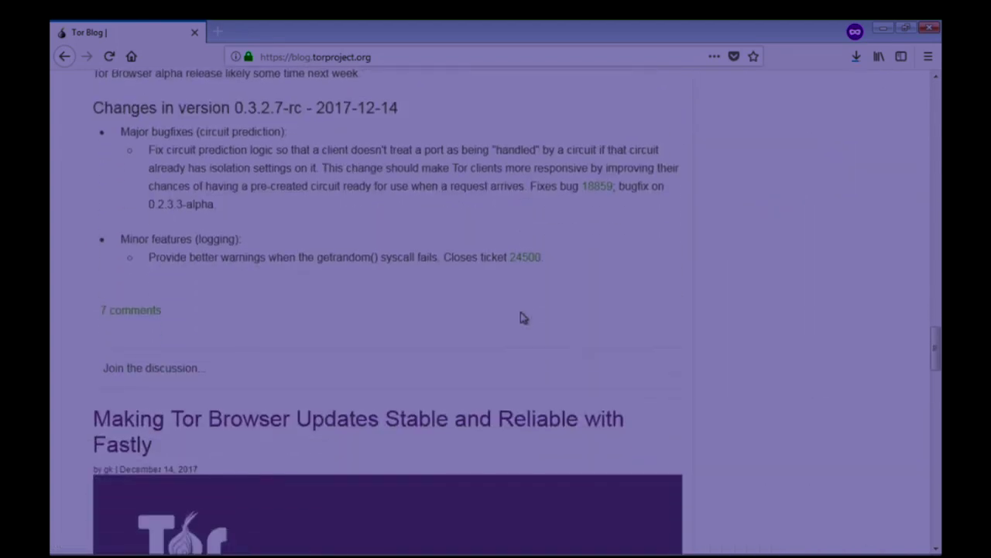
{"action": "scroll", "coordinate": [521, 314], "scroll_direction": "down", "scroll_amount": 3}
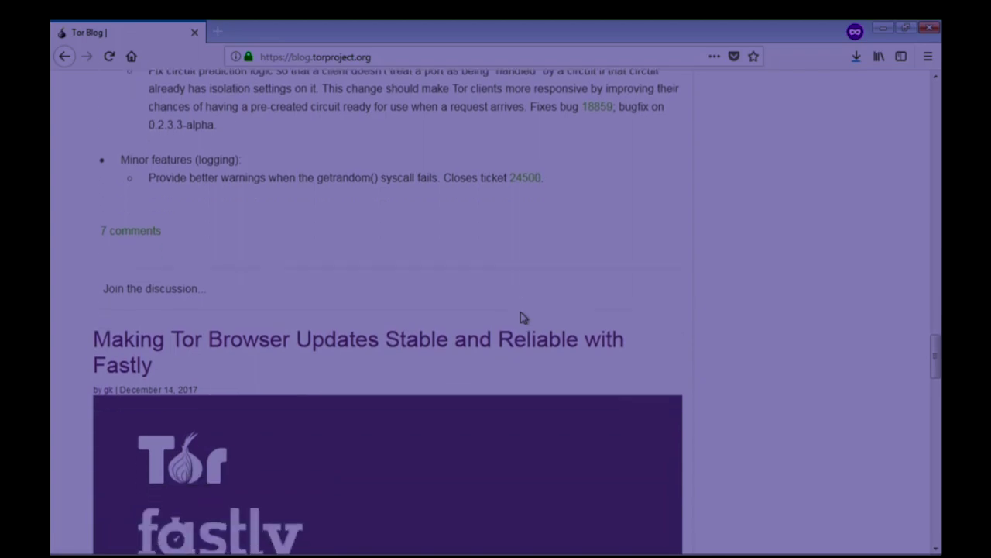
{"action": "scroll", "coordinate": [521, 314], "scroll_direction": "down", "scroll_amount": 4}
{"action": "scroll", "coordinate": [522, 314], "scroll_direction": "up", "scroll_amount": 10}
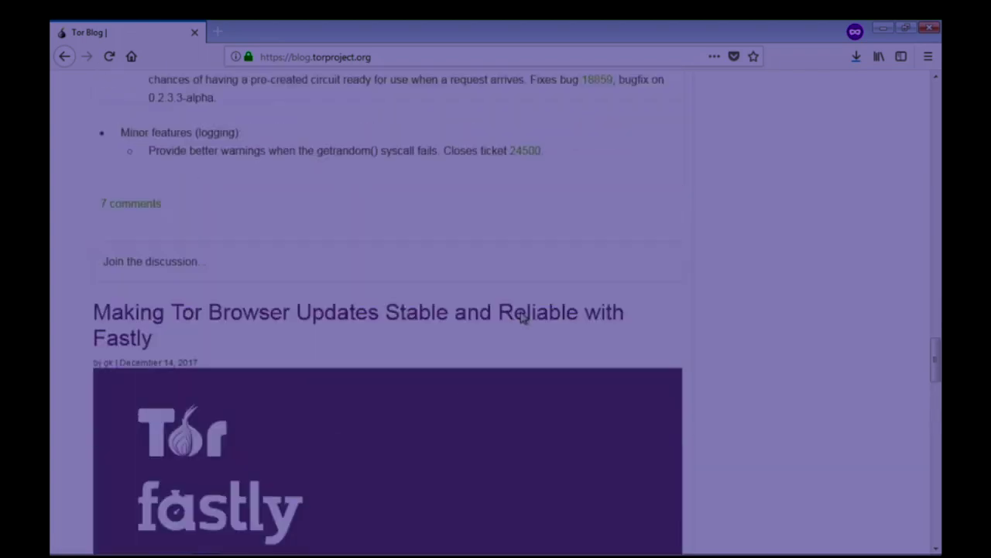
{"action": "scroll", "coordinate": [521, 318], "scroll_direction": "up", "scroll_amount": 15}
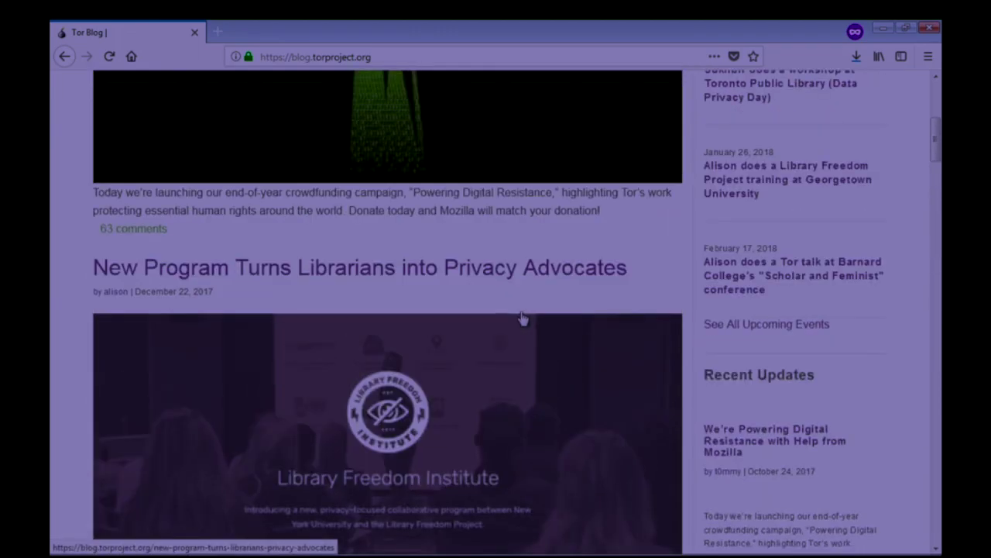
{"action": "scroll", "coordinate": [522, 313], "scroll_direction": "up", "scroll_amount": 6}
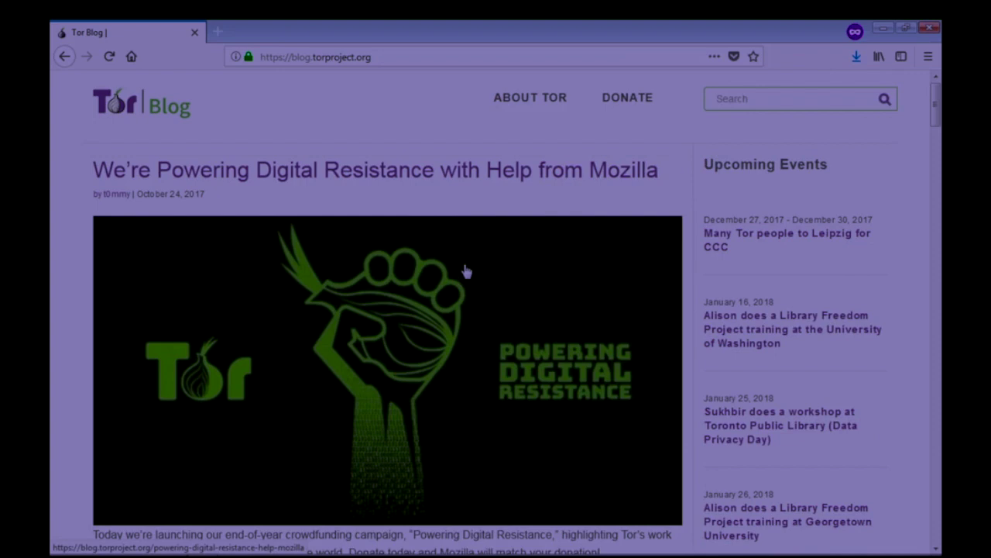
{"action": "left_click", "coordinate": [64, 57]}
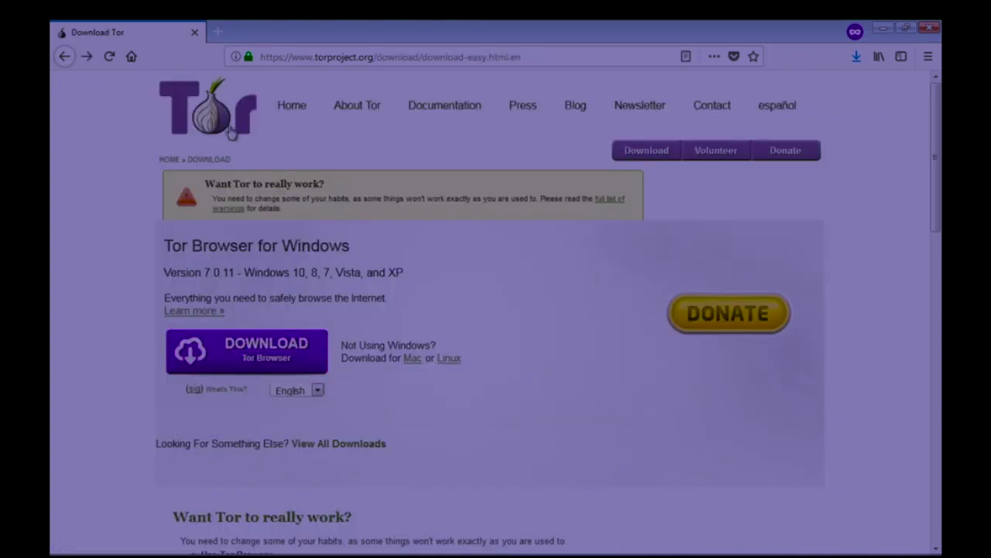
Open the Tor documentation overview and look through its getting-started and mailing list sections
{"action": "left_click", "coordinate": [460, 113]}
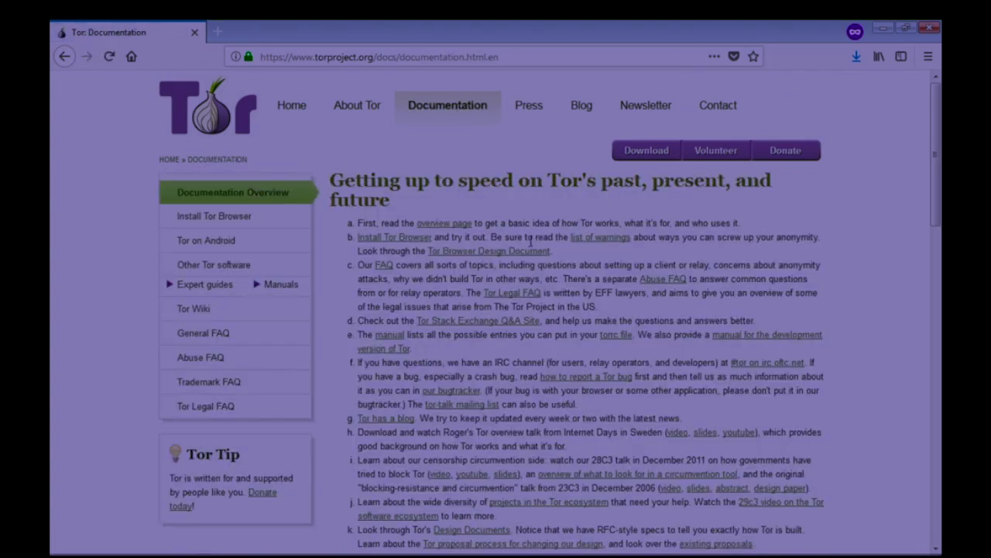
{"action": "scroll", "coordinate": [530, 240], "scroll_direction": "down", "scroll_amount": 5}
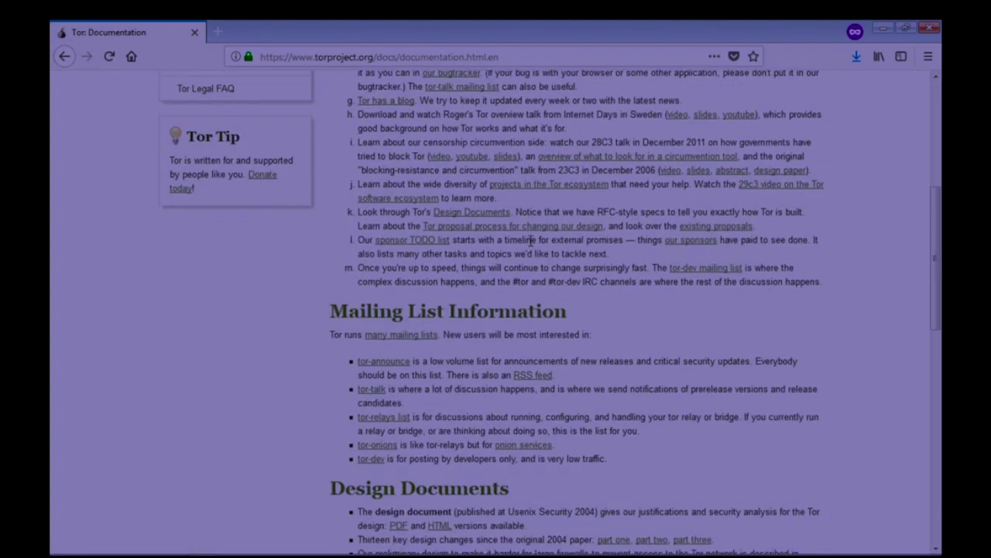
{"action": "scroll", "coordinate": [529, 241], "scroll_direction": "up", "scroll_amount": 5}
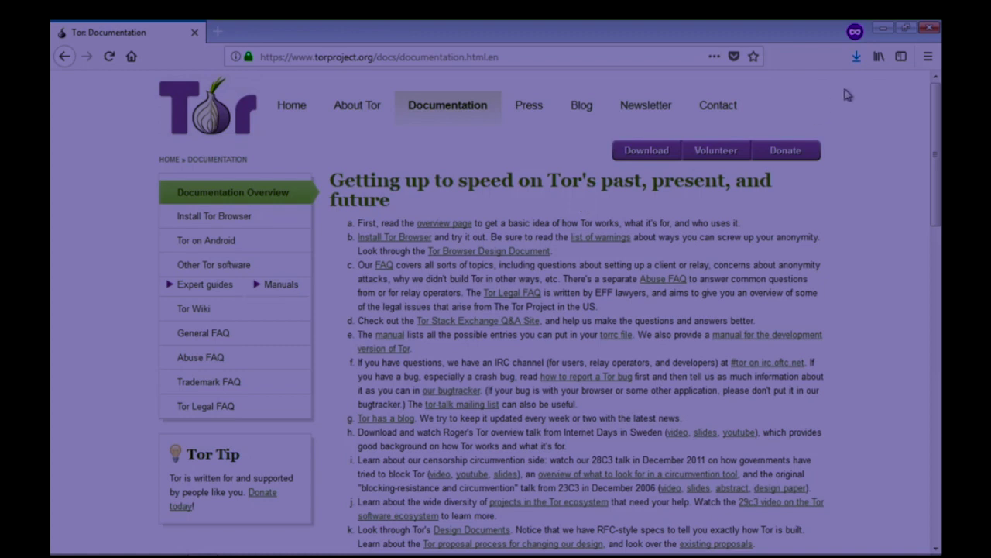
Show the downloaded installer in its containing folder and move torbrowser-install-7.0.11_en-US from Downloads to the Desktop
{"action": "left_click", "coordinate": [856, 56]}
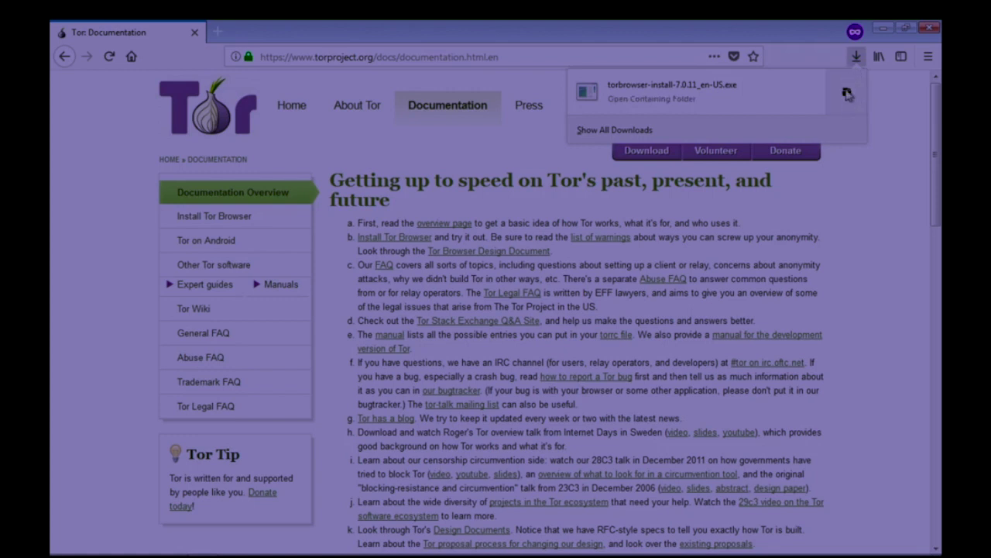
{"action": "left_click", "coordinate": [847, 93]}
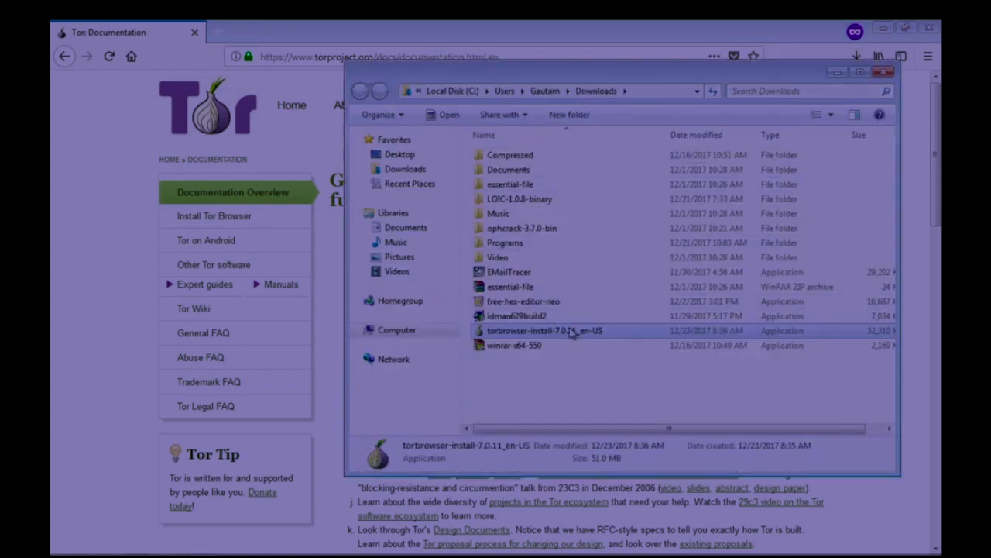
{"action": "left_click_drag", "start_coordinate": [562, 332], "coordinate": [430, 162]}
{"action": "left_click", "coordinate": [422, 159]}
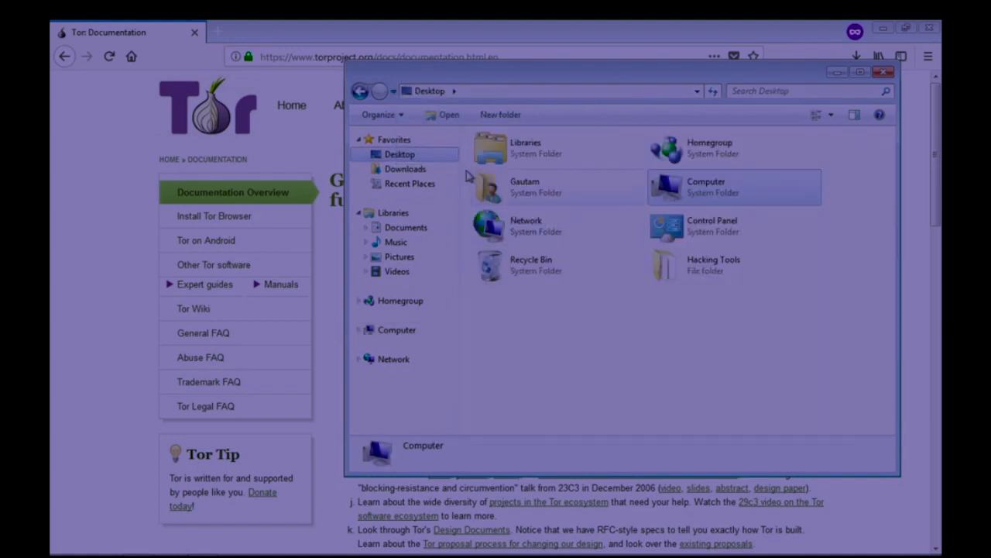
{"action": "left_click", "coordinate": [429, 170]}
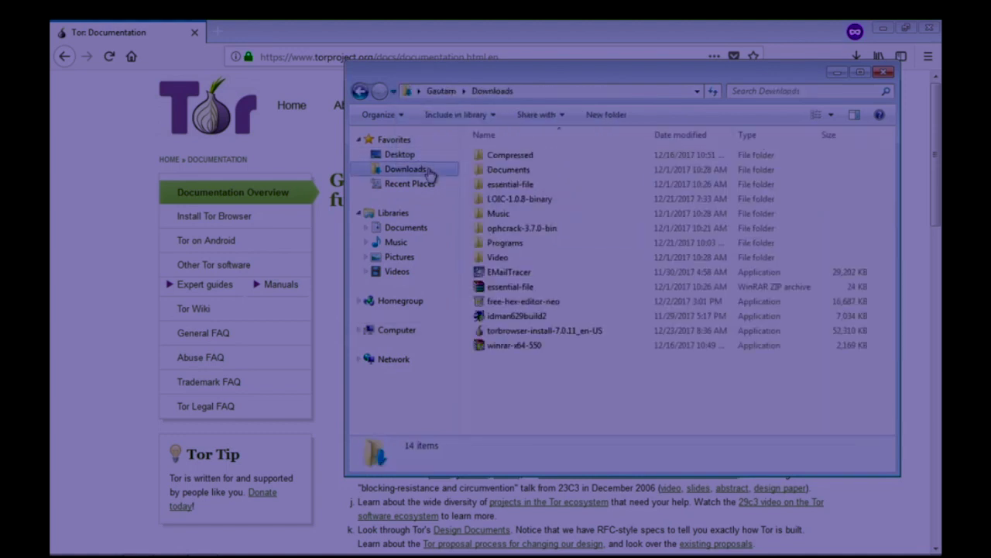
{"action": "left_click", "coordinate": [541, 331]}
{"action": "left_click_drag", "start_coordinate": [540, 335], "coordinate": [433, 158]}
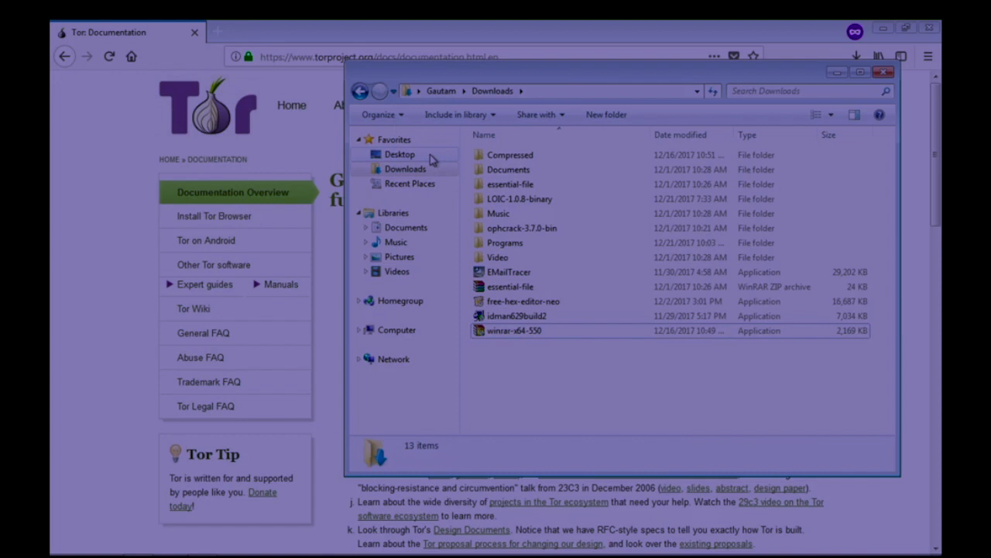
{"action": "left_click", "coordinate": [432, 159]}
Close the folder window, minimize the browser, and launch the Tor Browser installer from the desktop
{"action": "left_click", "coordinate": [894, 76]}
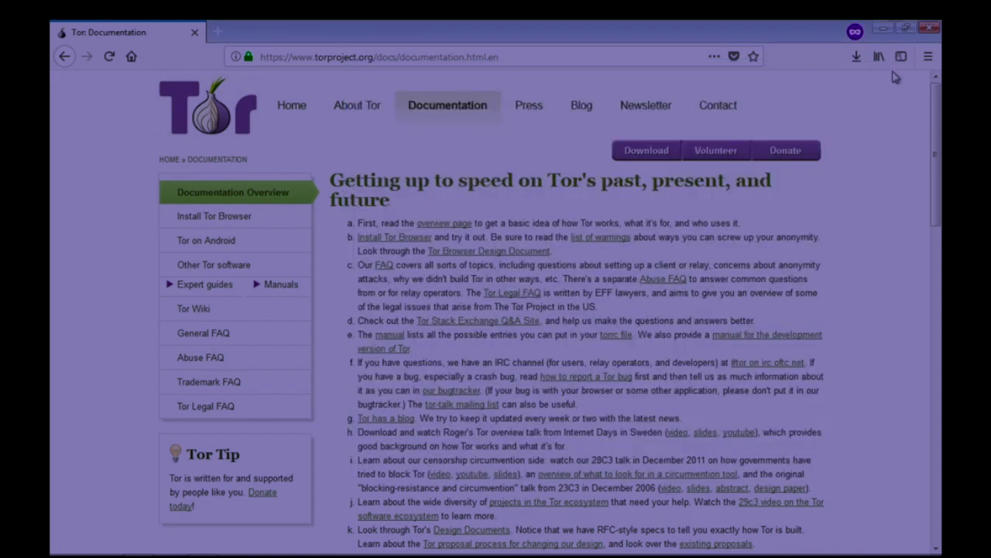
{"action": "left_click", "coordinate": [884, 28]}
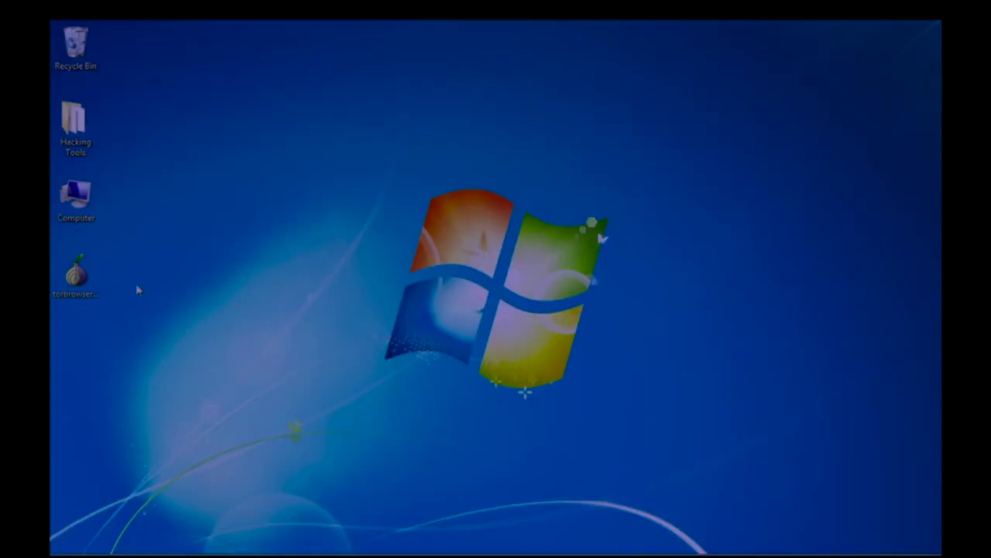
{"action": "left_click", "coordinate": [91, 283]}
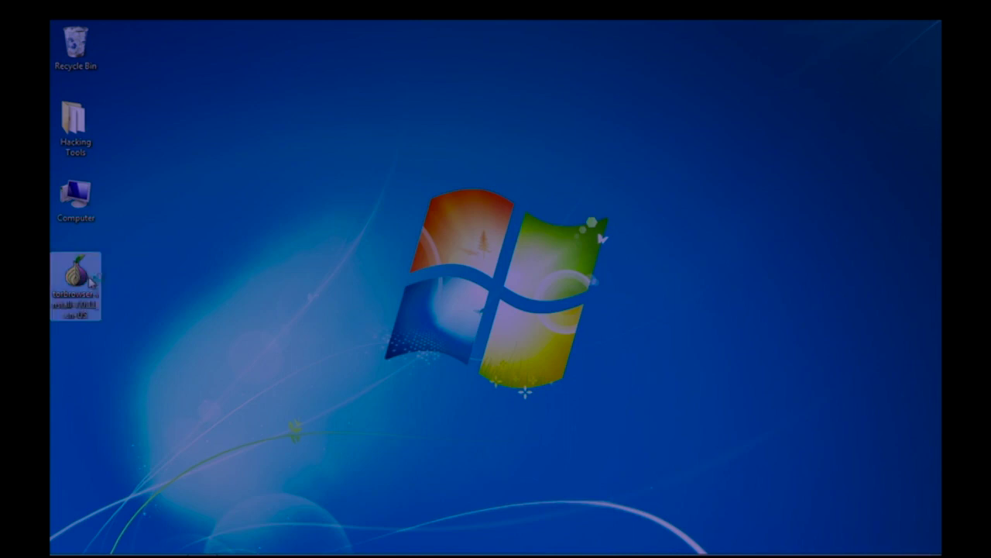
Install Tor Browser in English to the Tor Browser folder on the Desktop, with running it and adding shortcuts enabled on finish
{"action": "double_click", "coordinate": [90, 283]}
{"action": "left_click", "coordinate": [527, 308]}
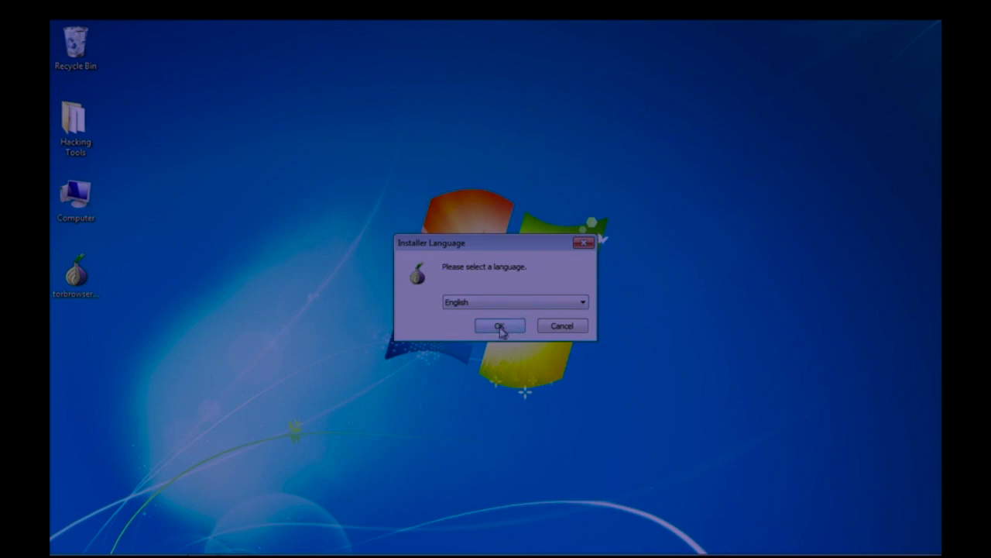
{"action": "left_click", "coordinate": [500, 326]}
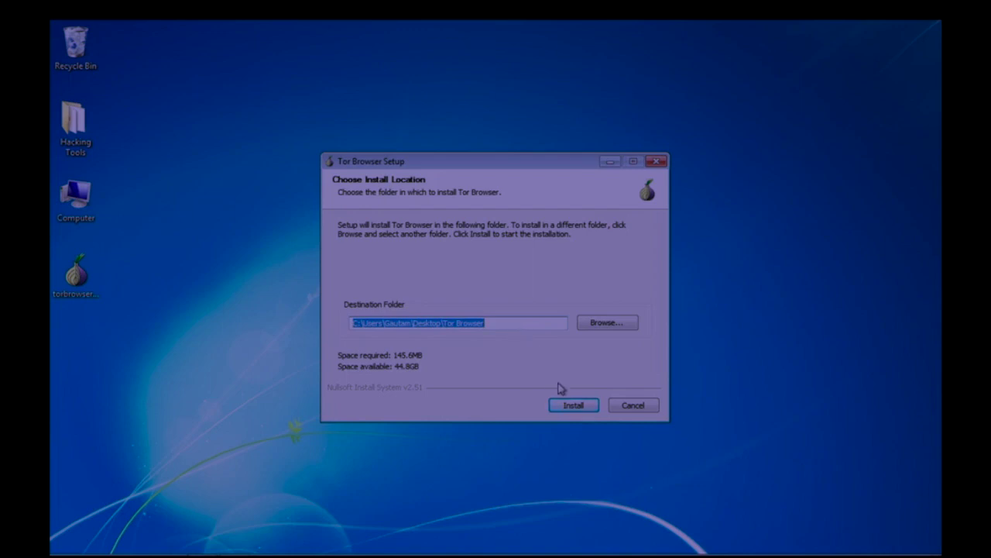
{"action": "left_click", "coordinate": [571, 405]}
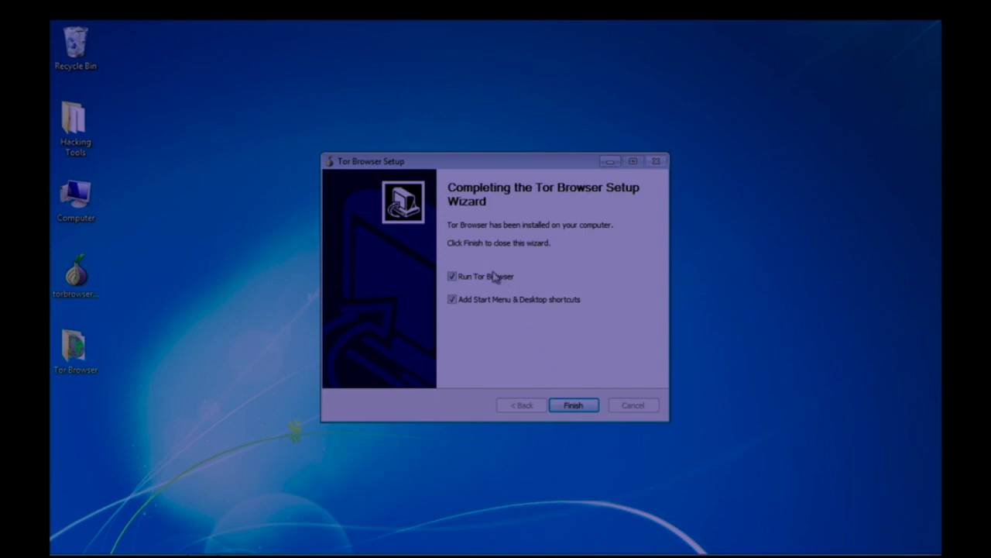
{"action": "left_click", "coordinate": [571, 405]}
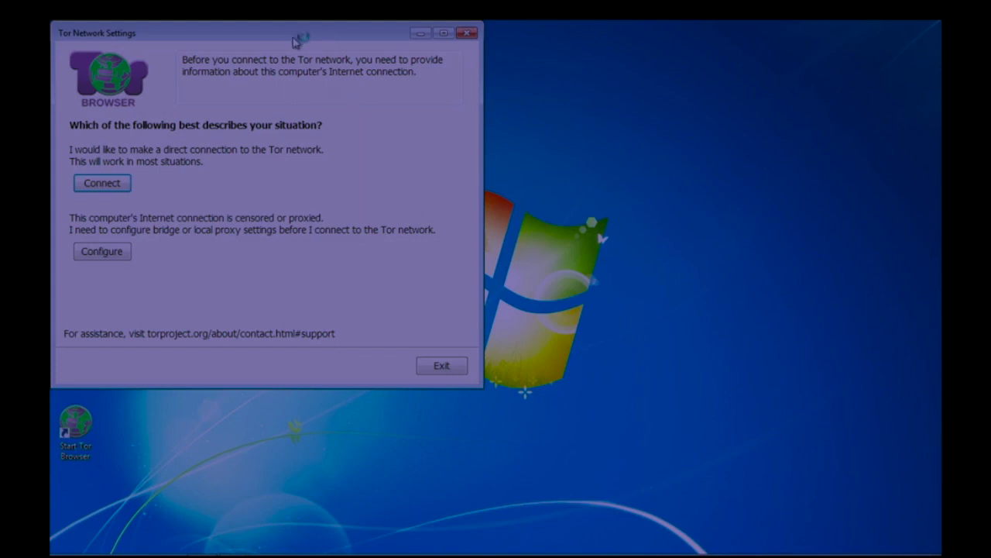
Move the Tor Network Settings window off the desktop icons and inspect the installed Tor Browser folder and its Browser subfolder, closing the folder window
{"action": "left_click_drag", "start_coordinate": [292, 38], "coordinate": [600, 80]}
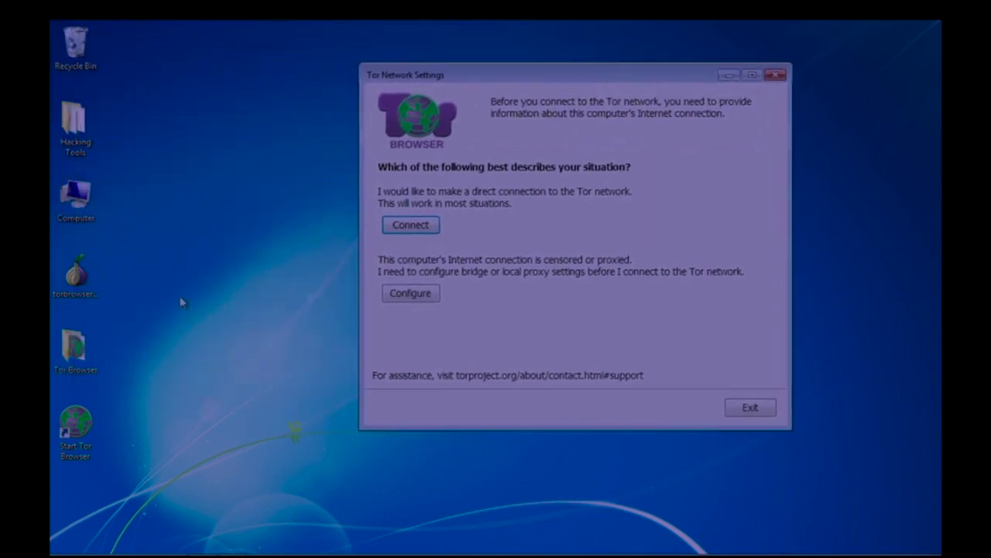
{"action": "double_click", "coordinate": [74, 348]}
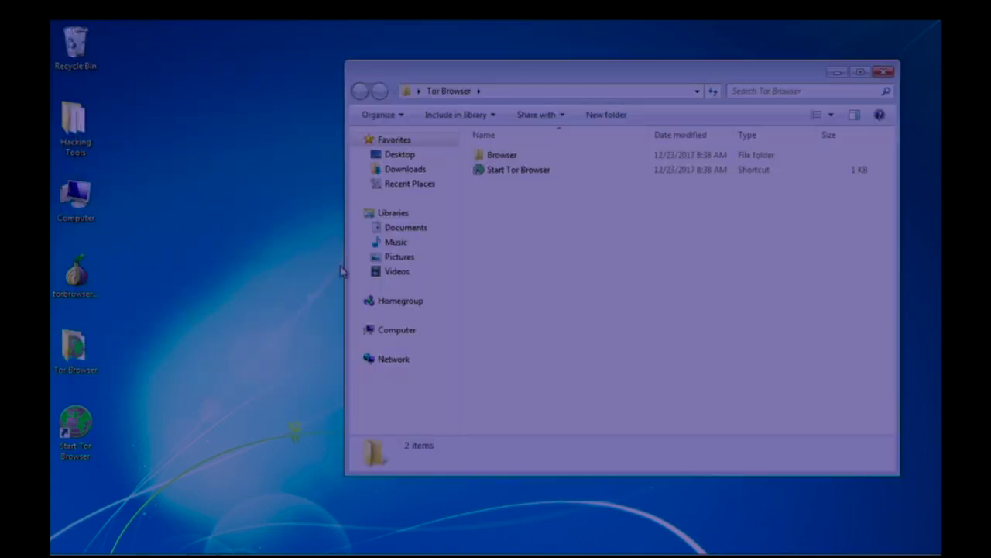
{"action": "double_click", "coordinate": [531, 158]}
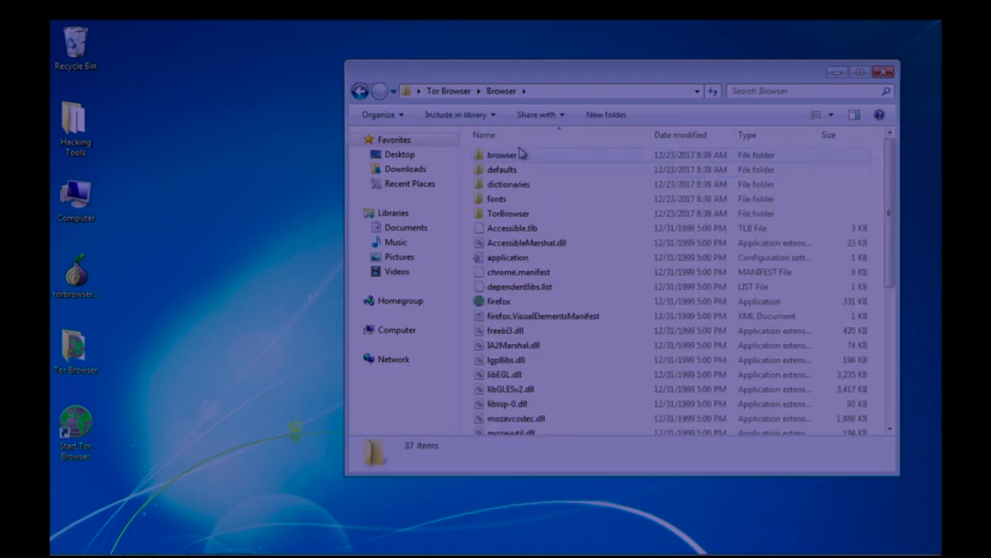
{"action": "left_click", "coordinate": [360, 91]}
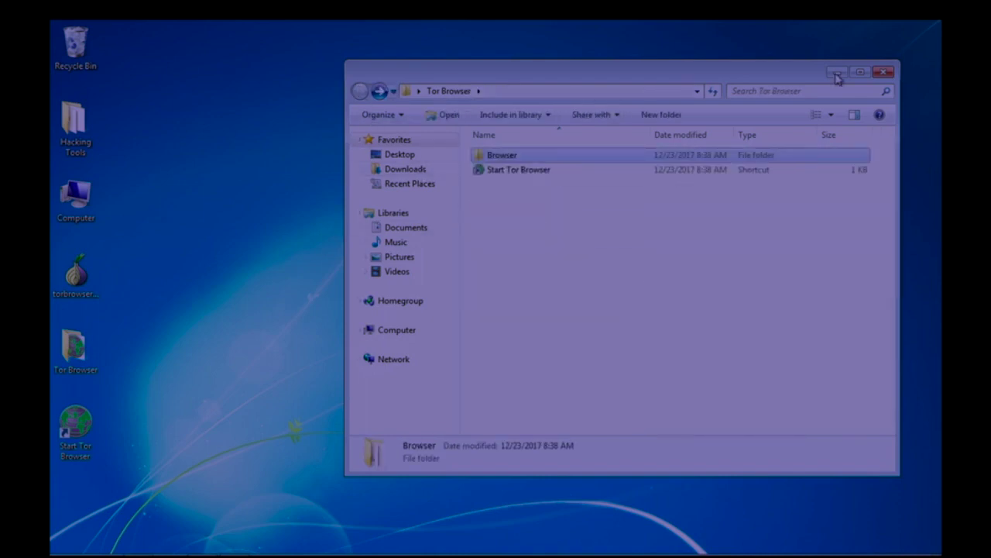
{"action": "left_click", "coordinate": [881, 74]}
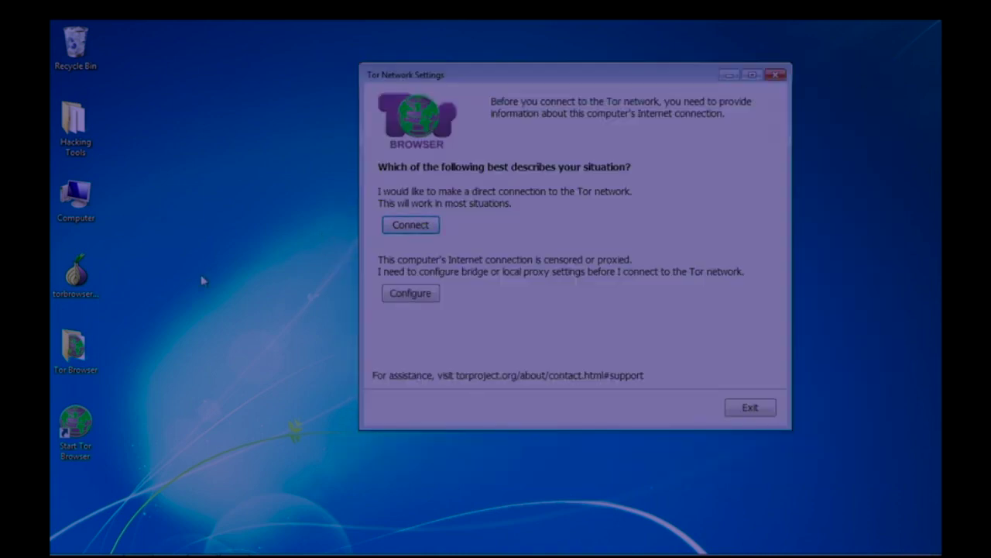
{"action": "left_click", "coordinate": [117, 362]}
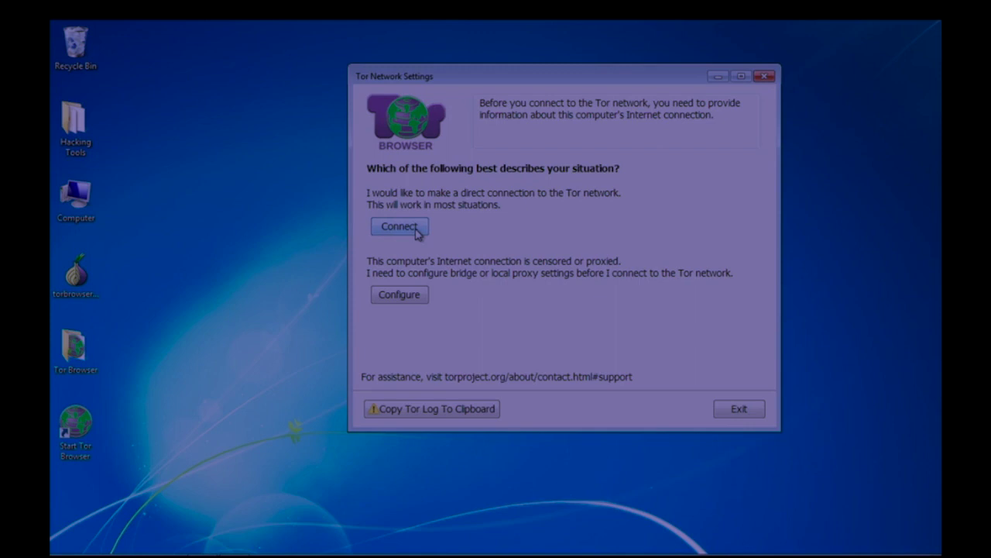
Connect directly to the Tor network and maximize the Tor Browser window
{"action": "left_click", "coordinate": [416, 230]}
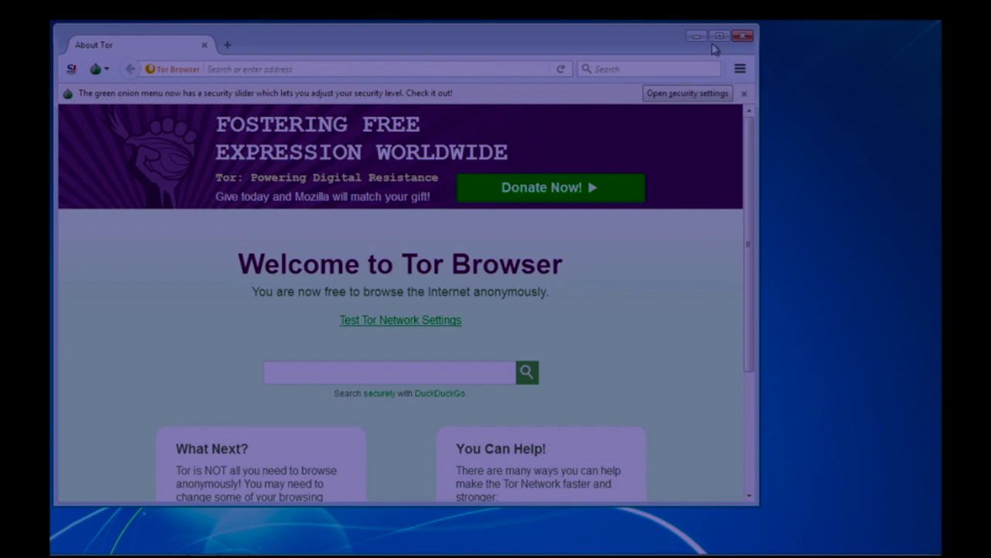
{"action": "left_click", "coordinate": [719, 36]}
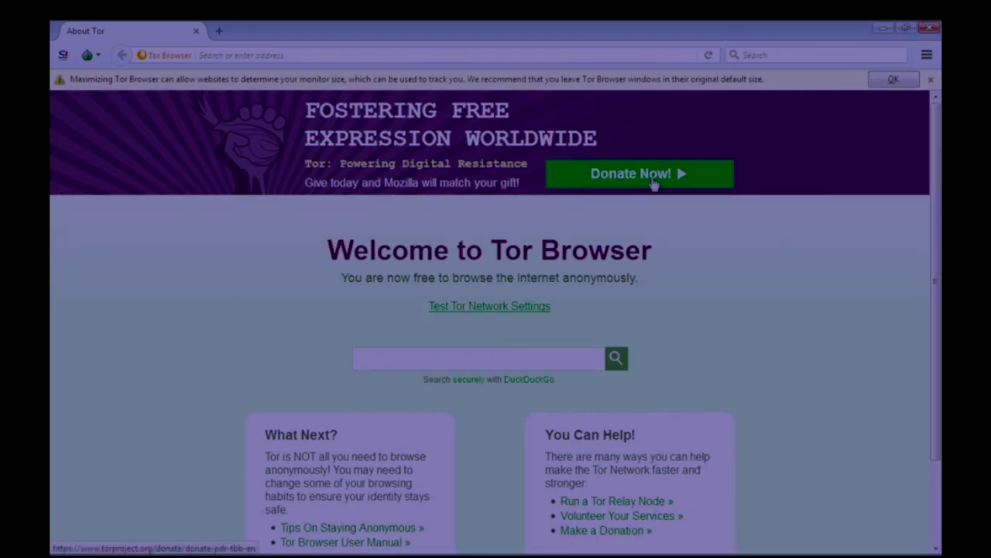